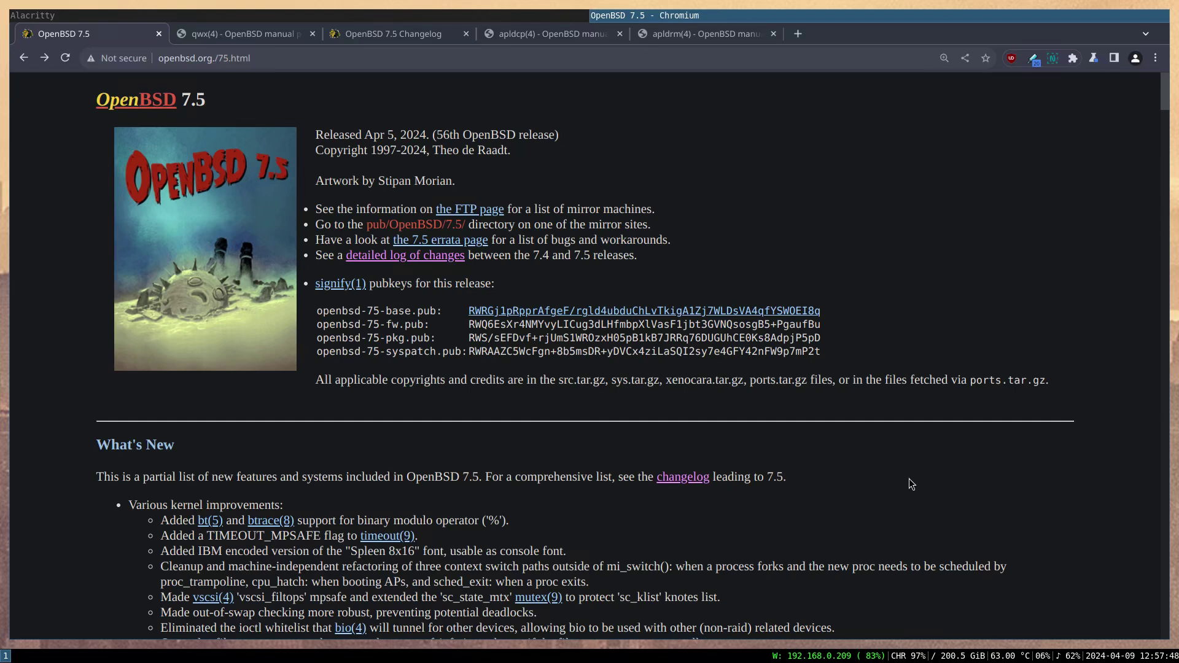
Step: Look over the qwx(4) manual and OpenBSD 7.5 changelog pages, then return to the 7.5 release page
{"action": "left_click", "coordinate": [239, 33]}
{"action": "key", "text": "ctrl+Tab"}
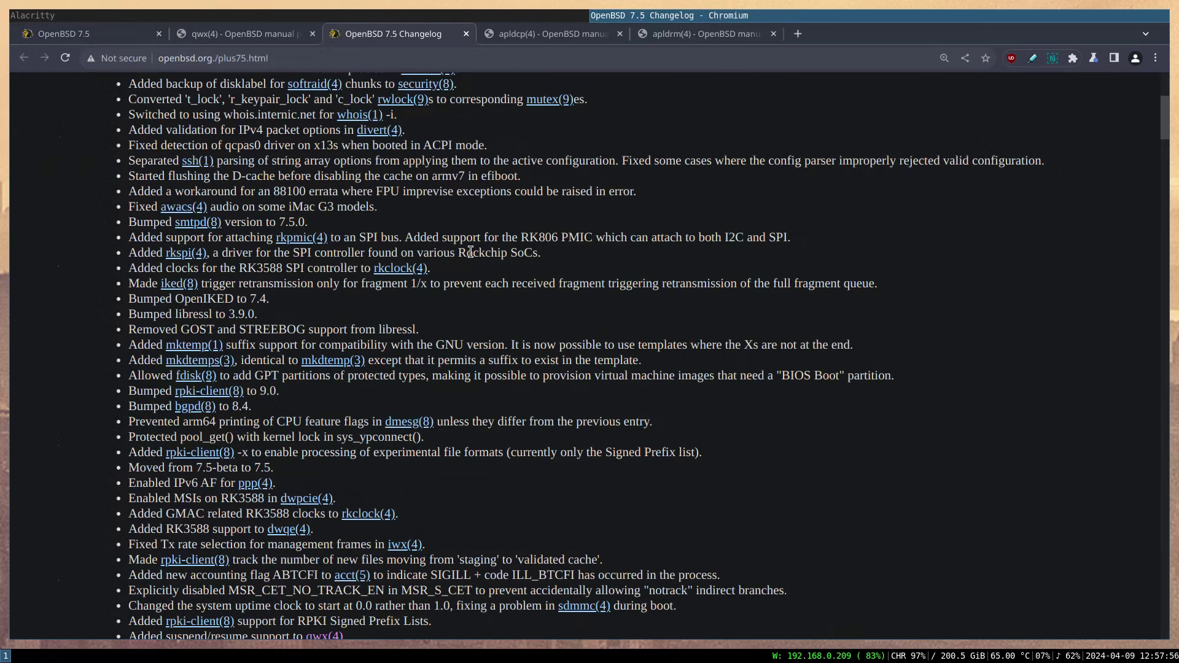
{"action": "left_click", "coordinate": [103, 33]}
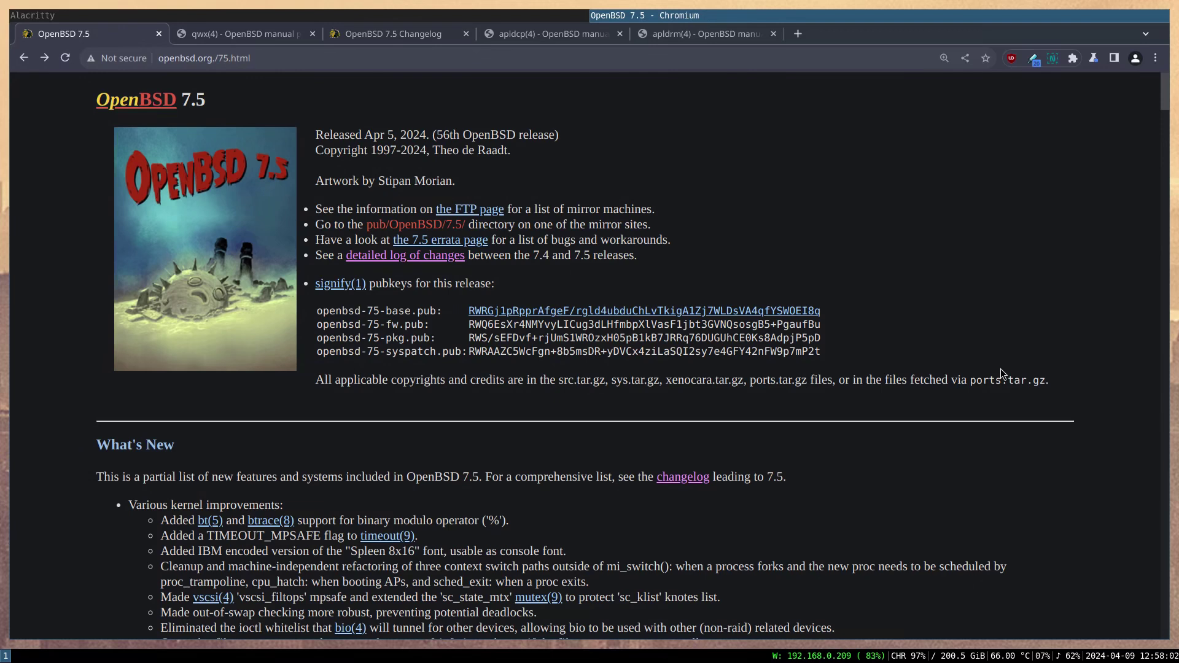
{"action": "scroll", "coordinate": [1002, 373], "scroll_direction": "down", "scroll_amount": 5}
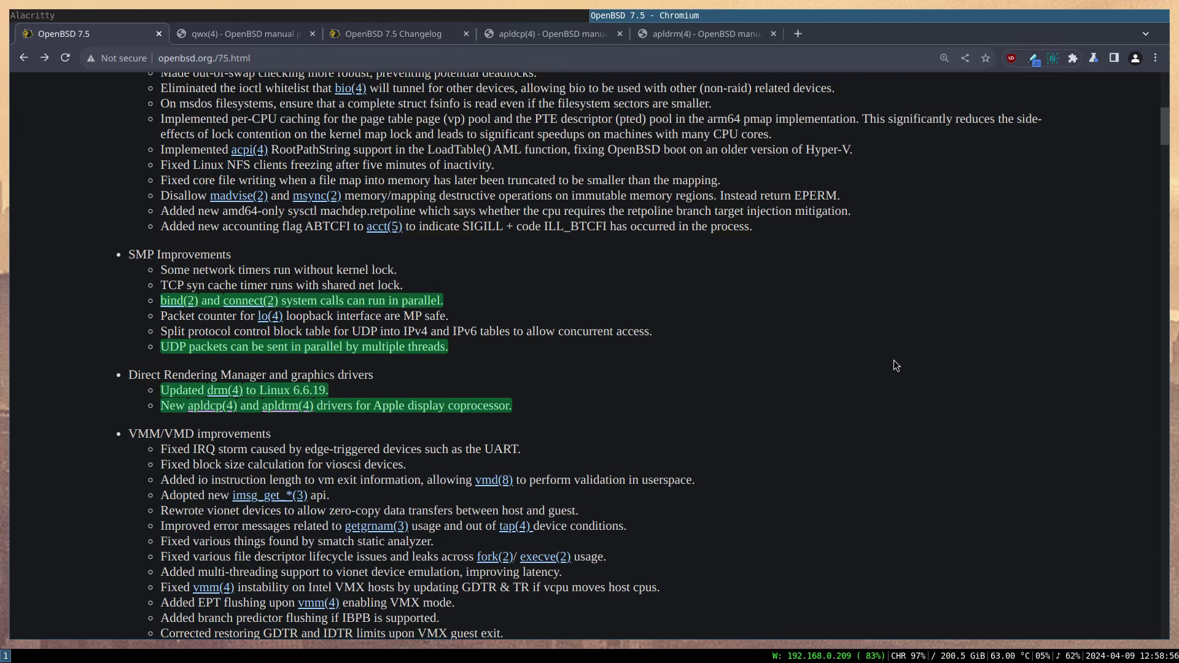
{"action": "scroll", "coordinate": [893, 358], "scroll_direction": "down", "scroll_amount": 2}
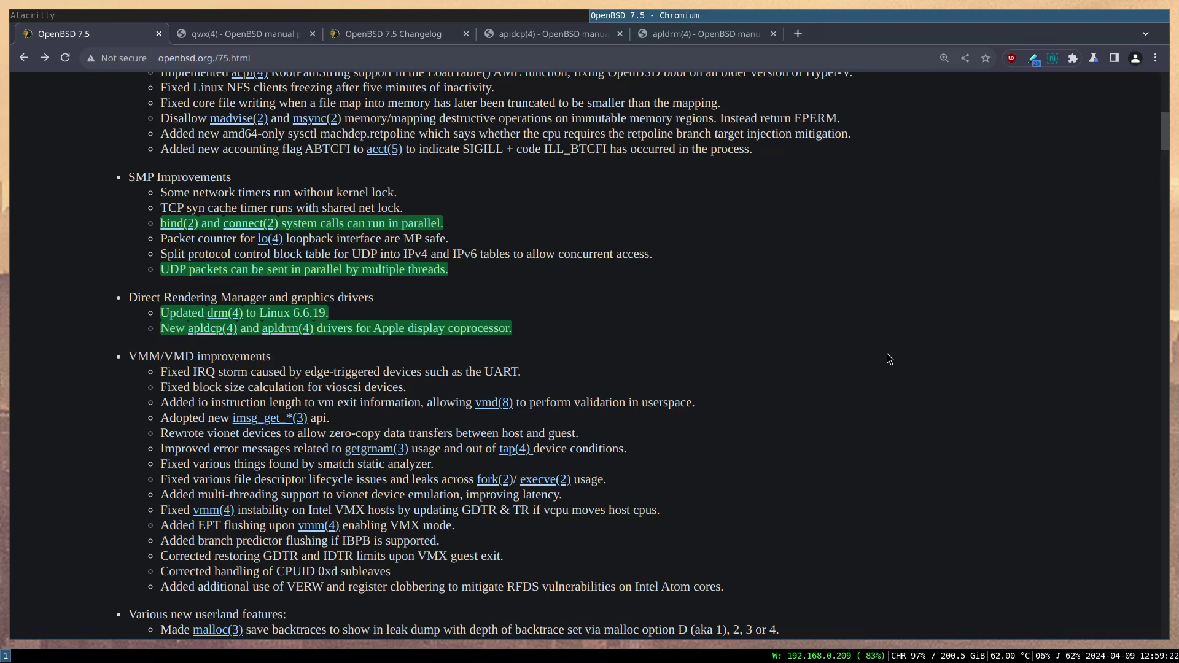
{"action": "scroll", "coordinate": [887, 353], "scroll_direction": "down", "scroll_amount": 3}
{"action": "scroll", "coordinate": [888, 353], "scroll_direction": "down", "scroll_amount": 4}
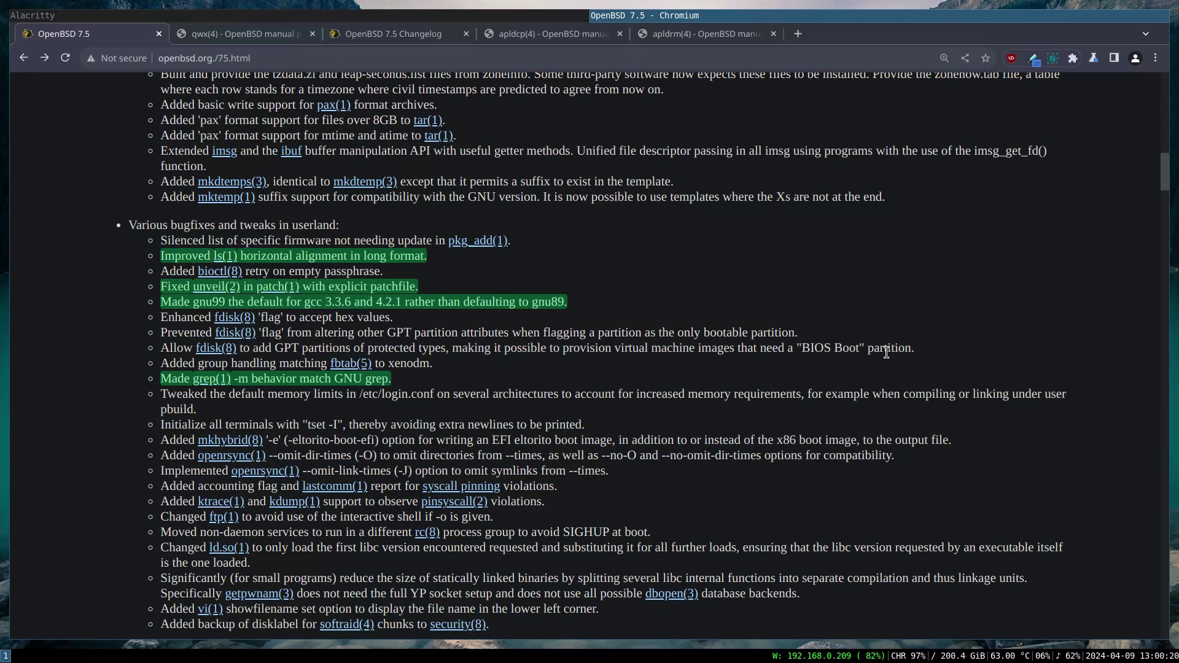
{"action": "scroll", "coordinate": [693, 340], "scroll_direction": "down", "scroll_amount": 2}
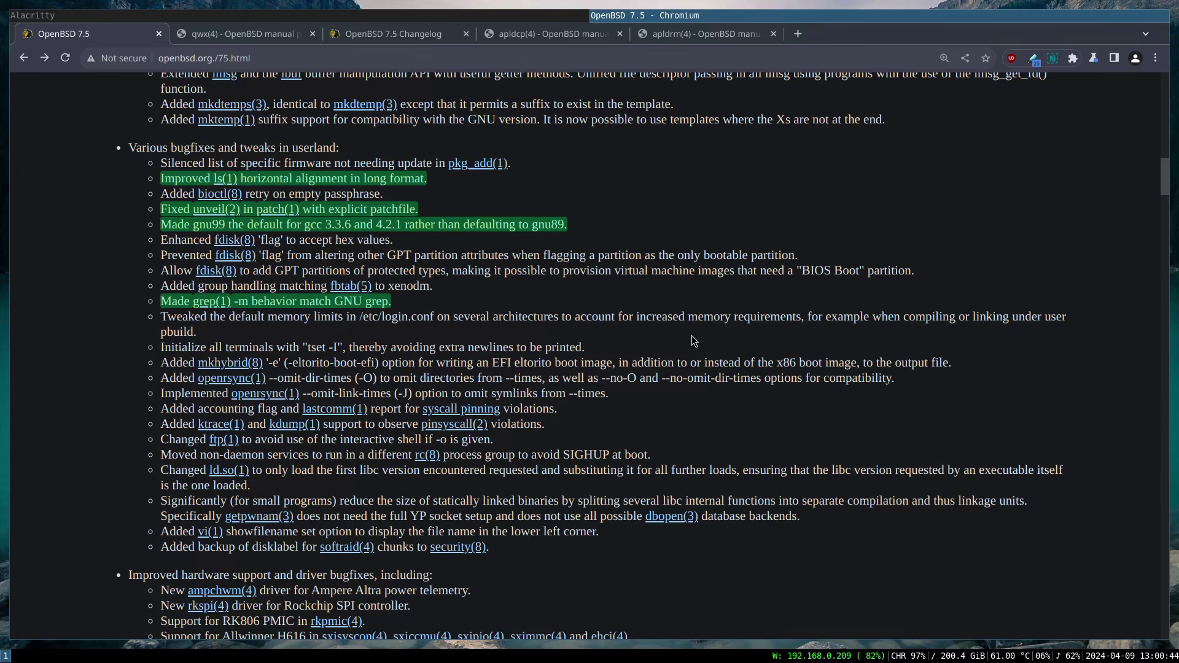
{"action": "scroll", "coordinate": [692, 340], "scroll_direction": "down", "scroll_amount": 5}
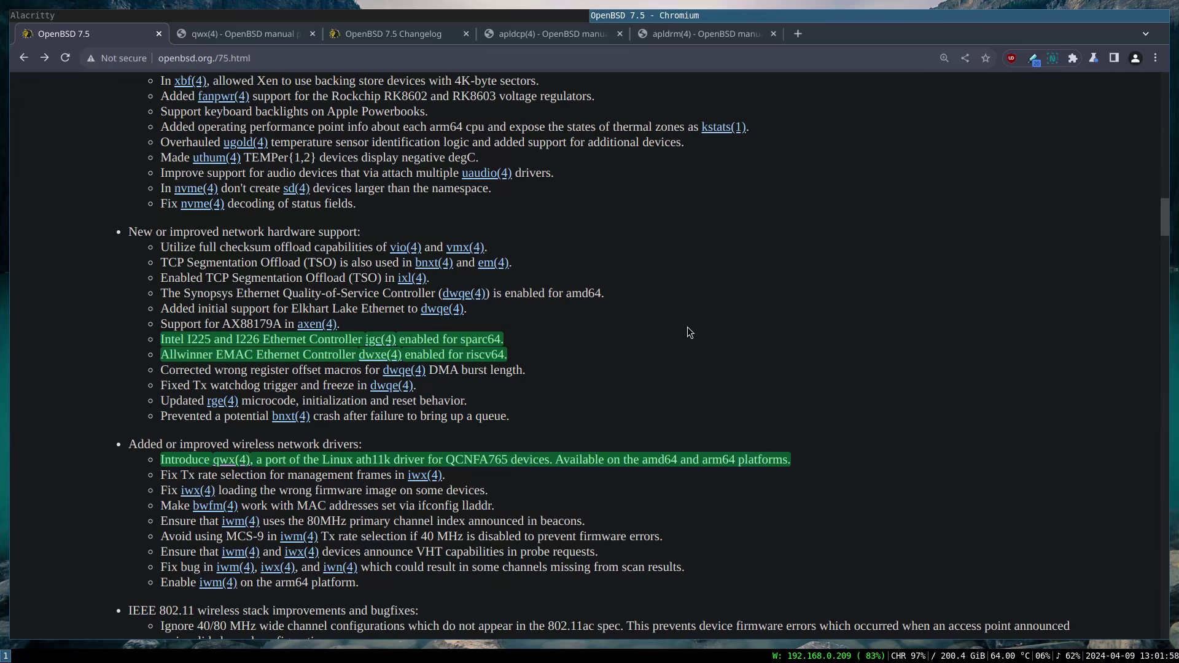
{"action": "scroll", "coordinate": [688, 332], "scroll_direction": "down", "scroll_amount": 2}
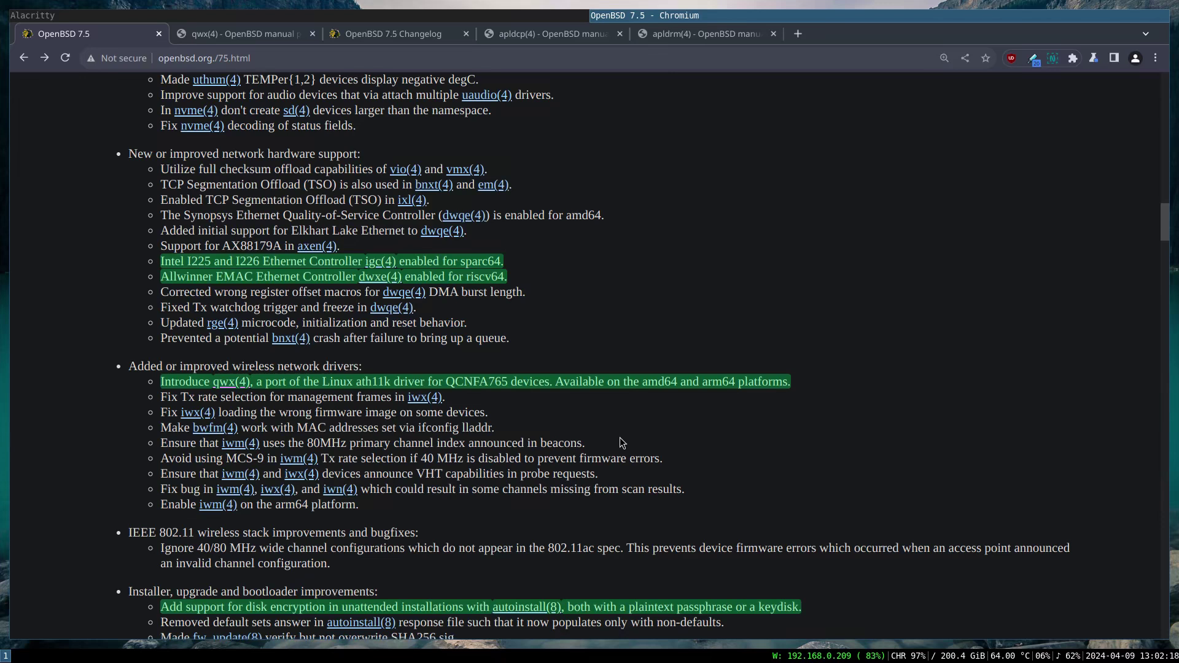
{"action": "scroll", "coordinate": [620, 444], "scroll_direction": "down", "scroll_amount": 5}
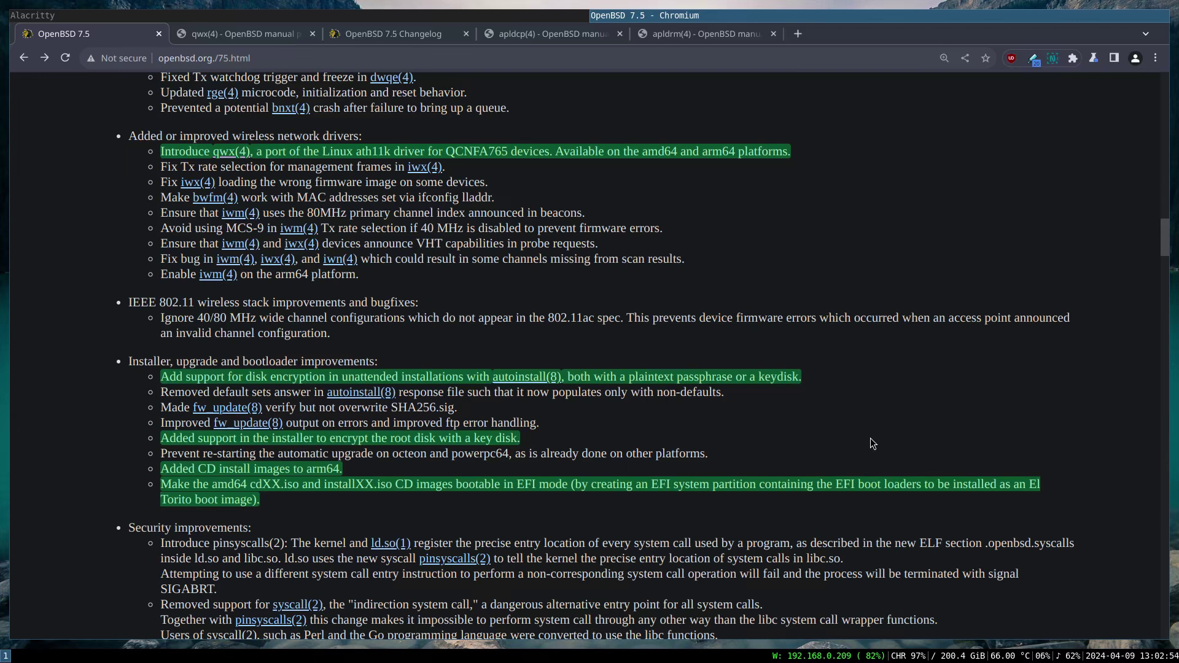
{"action": "scroll", "coordinate": [871, 442], "scroll_direction": "down", "scroll_amount": 1}
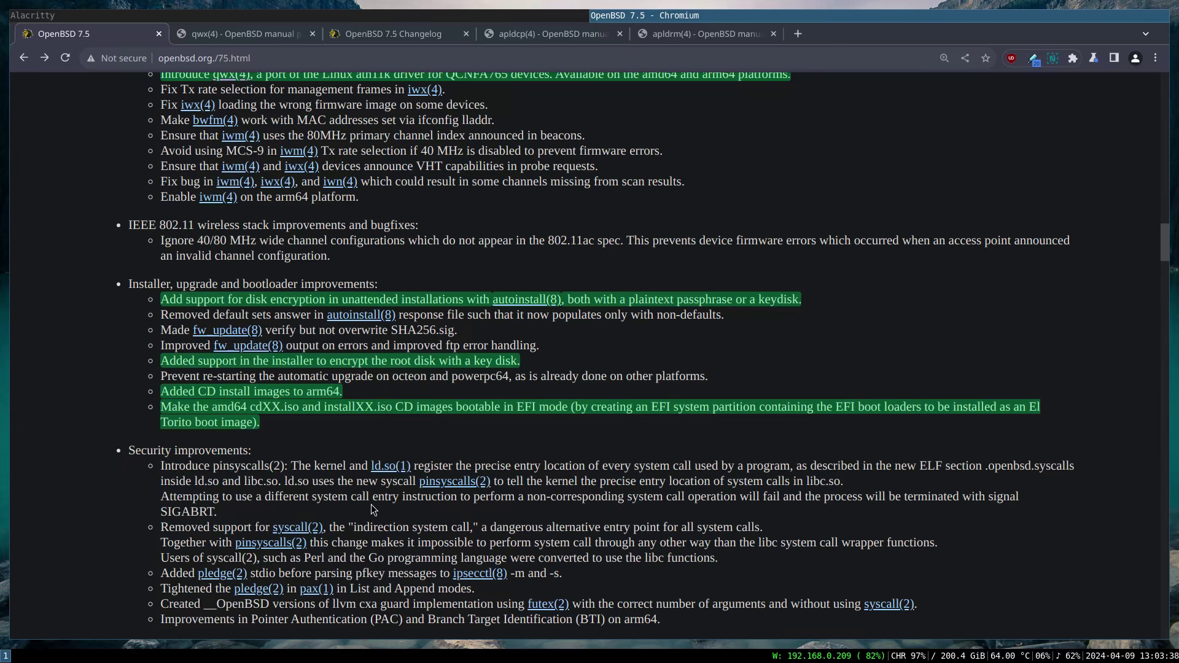
{"action": "scroll", "coordinate": [372, 510], "scroll_direction": "down", "scroll_amount": 5}
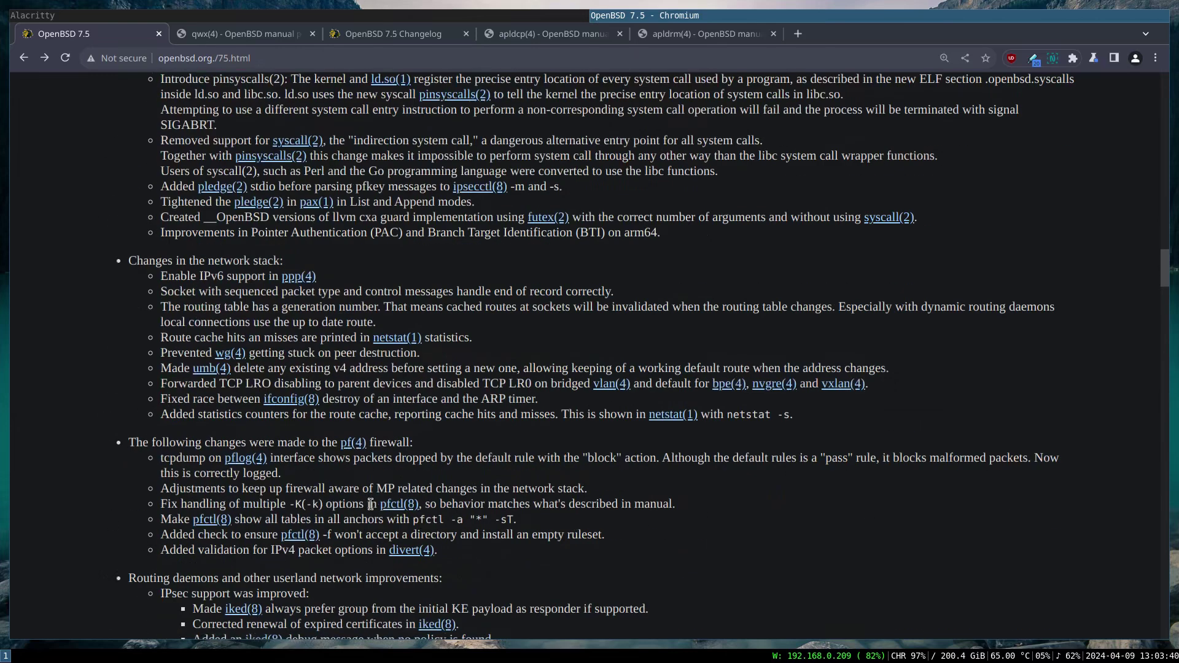
{"action": "scroll", "coordinate": [373, 509], "scroll_direction": "down", "scroll_amount": 3}
{"action": "scroll", "coordinate": [883, 366], "scroll_direction": "down", "scroll_amount": 2}
{"action": "scroll", "coordinate": [883, 366], "scroll_direction": "down", "scroll_amount": 5}
{"action": "scroll", "coordinate": [1162, 476], "scroll_direction": "down", "scroll_amount": 3}
{"action": "scroll", "coordinate": [1162, 475], "scroll_direction": "down", "scroll_amount": 15}
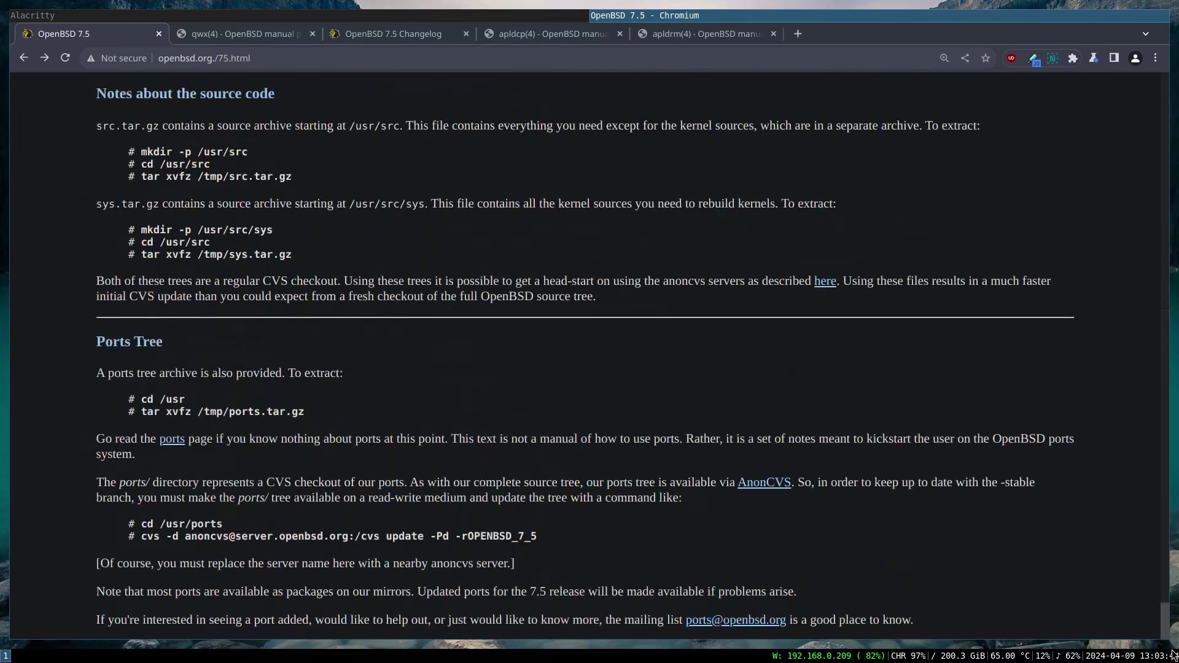
{"action": "scroll", "coordinate": [1159, 472], "scroll_direction": "up", "scroll_amount": 5}
{"action": "scroll", "coordinate": [1156, 471], "scroll_direction": "up", "scroll_amount": 5}
{"action": "scroll", "coordinate": [1153, 469], "scroll_direction": "up", "scroll_amount": 3}
{"action": "scroll", "coordinate": [1153, 469], "scroll_direction": "up", "scroll_amount": 1}
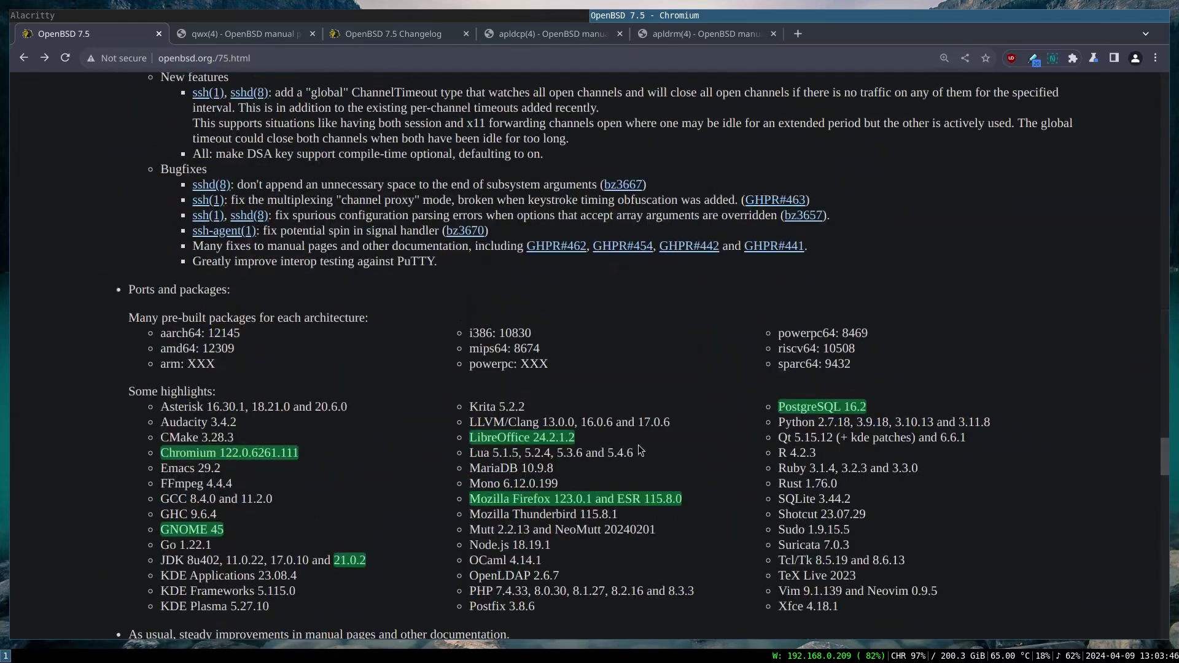